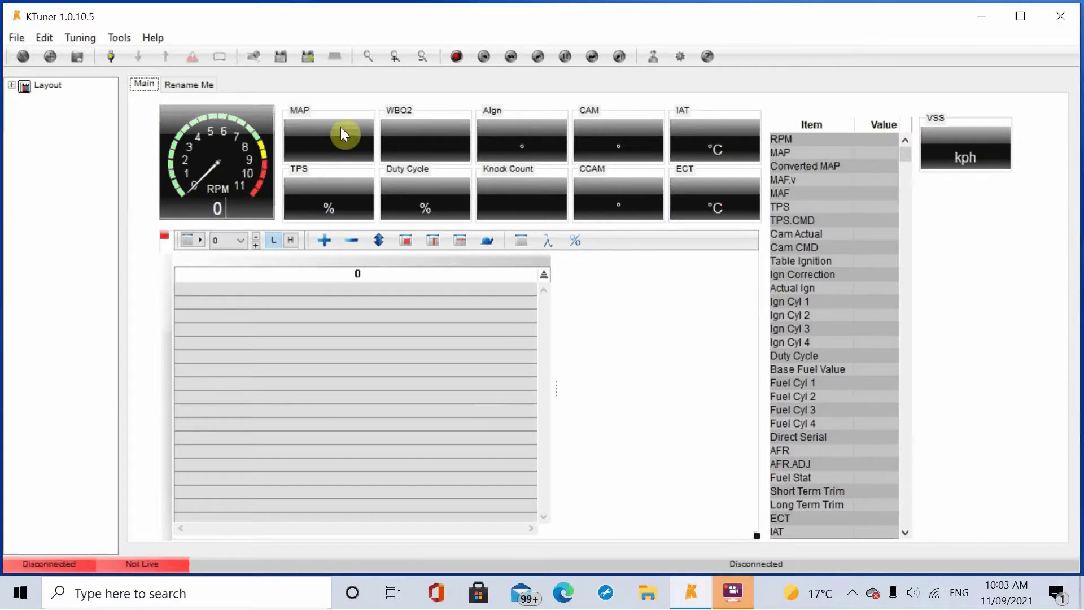
# Create a new tune from the K20A3 02-06 RSX Base basemap Factory PND MT
pyautogui.click(24, 36)
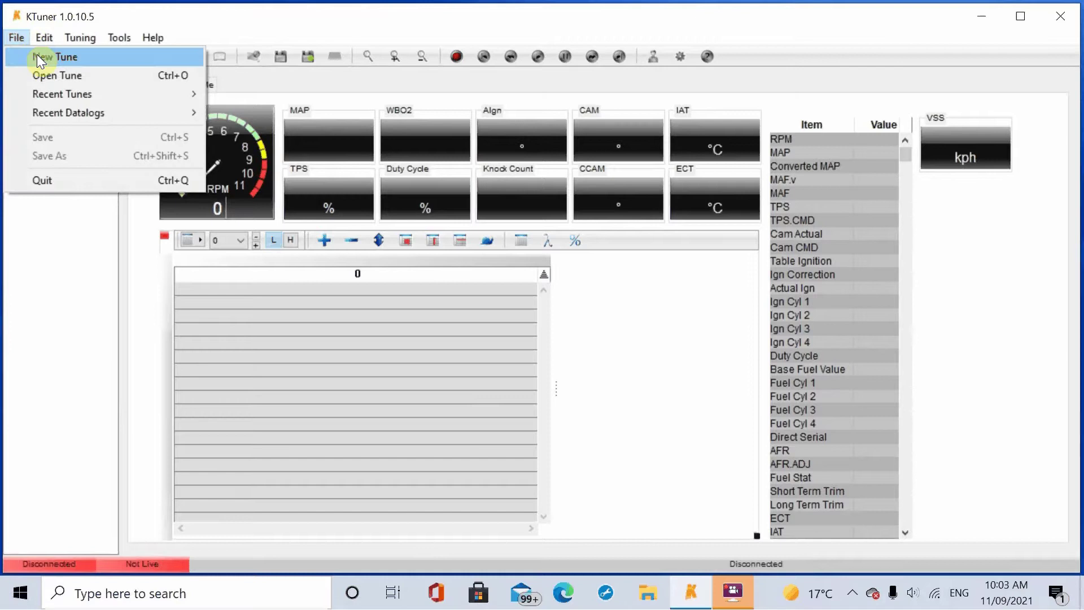
pyautogui.click(38, 57)
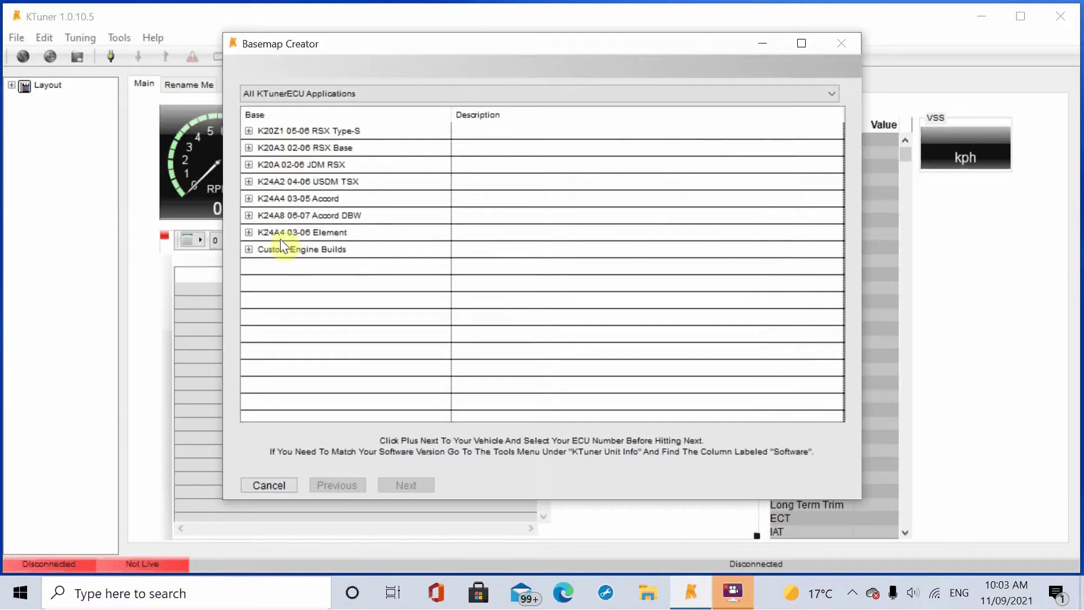
pyautogui.click(249, 149)
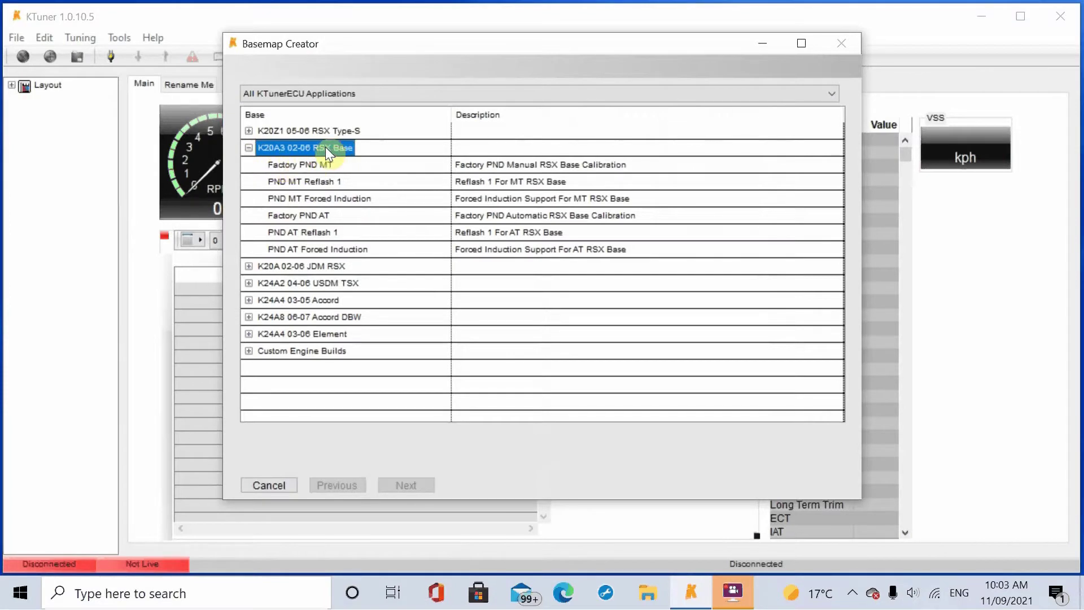
pyautogui.click(317, 163)
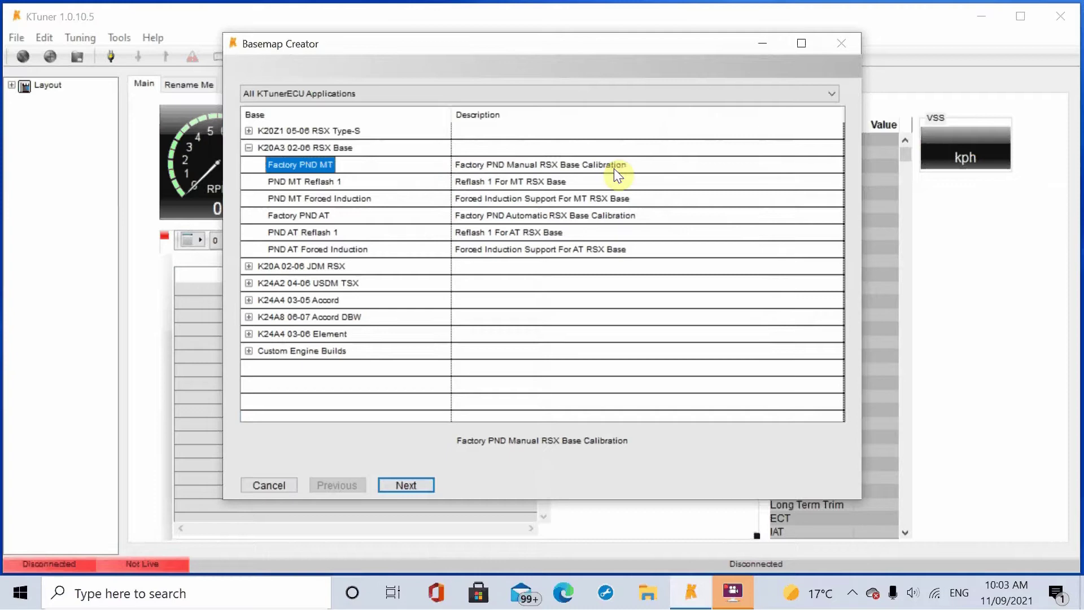
pyautogui.click(409, 486)
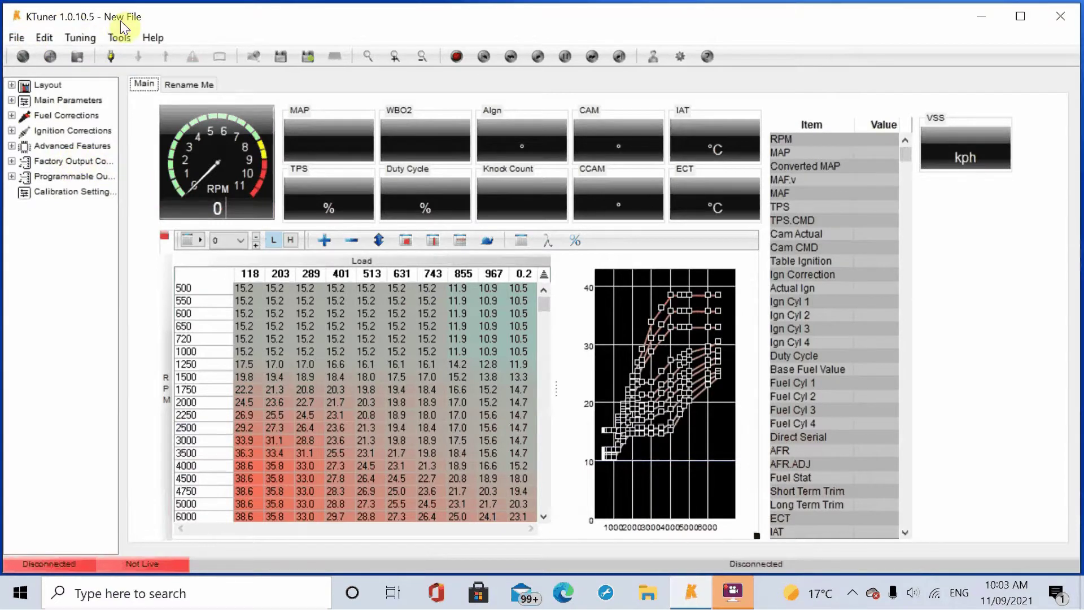
# Switch to the second KTuner window, which has no tune loaded
pyautogui.press('super+d')
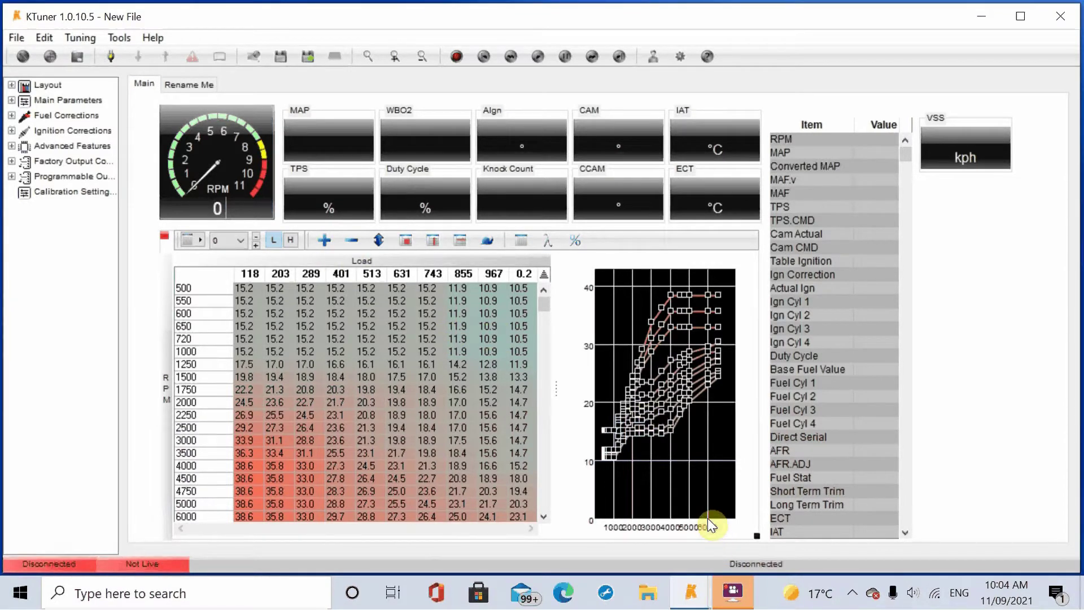
pyautogui.click(745, 600)
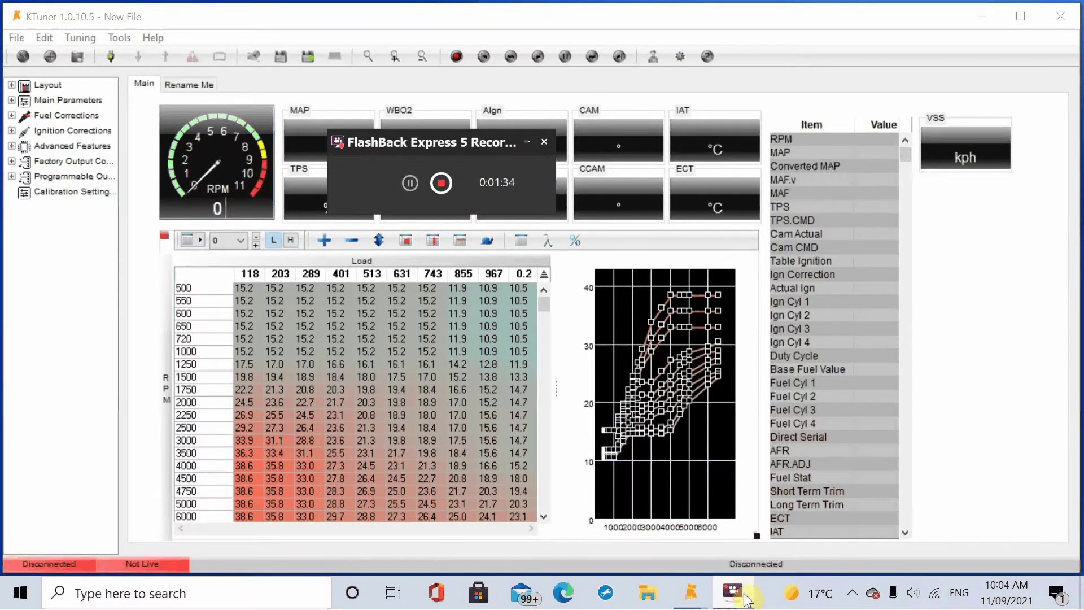
pyautogui.click(729, 589)
pyautogui.moveTo(691, 592)
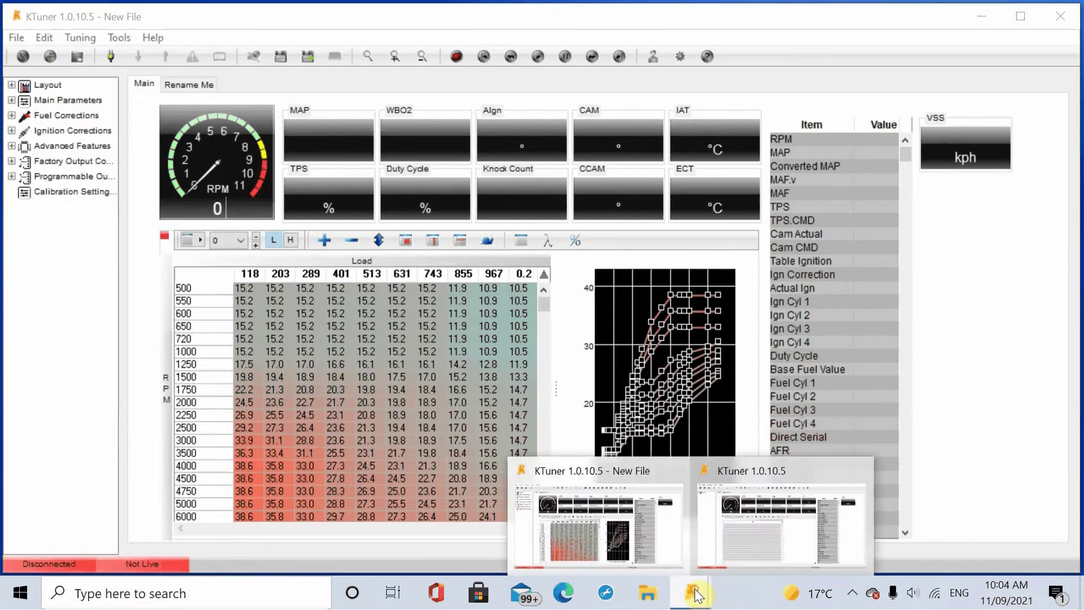
pyautogui.click(764, 515)
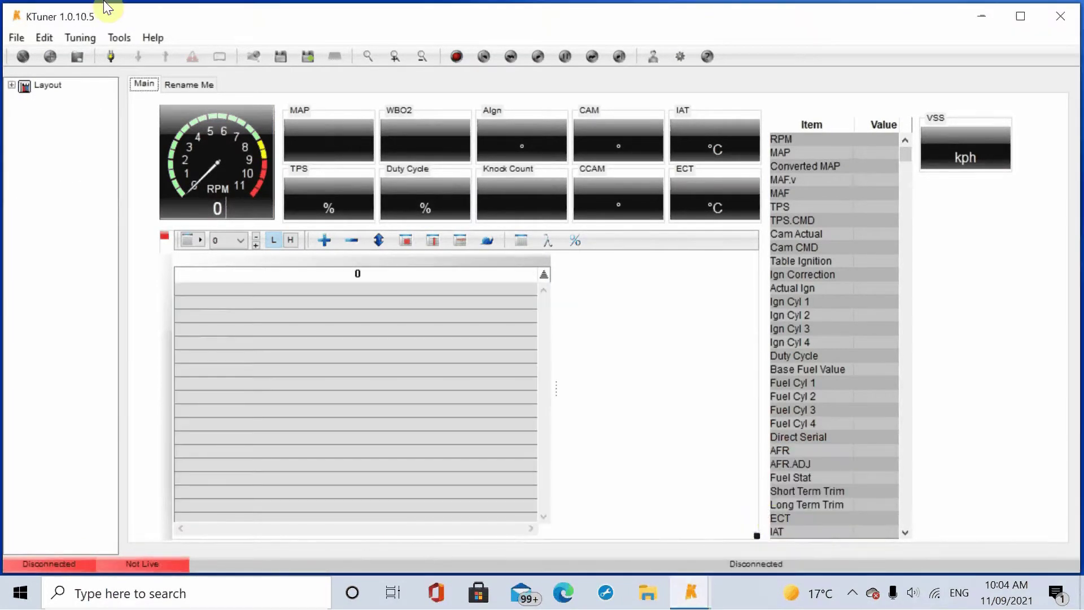
# Create a new tune in this window from the K24A2 04-06 USDM TSX basemap TSX MT 50 VTC, dismissing the software update notice
pyautogui.click(21, 40)
pyautogui.click(128, 9)
pyautogui.click(16, 39)
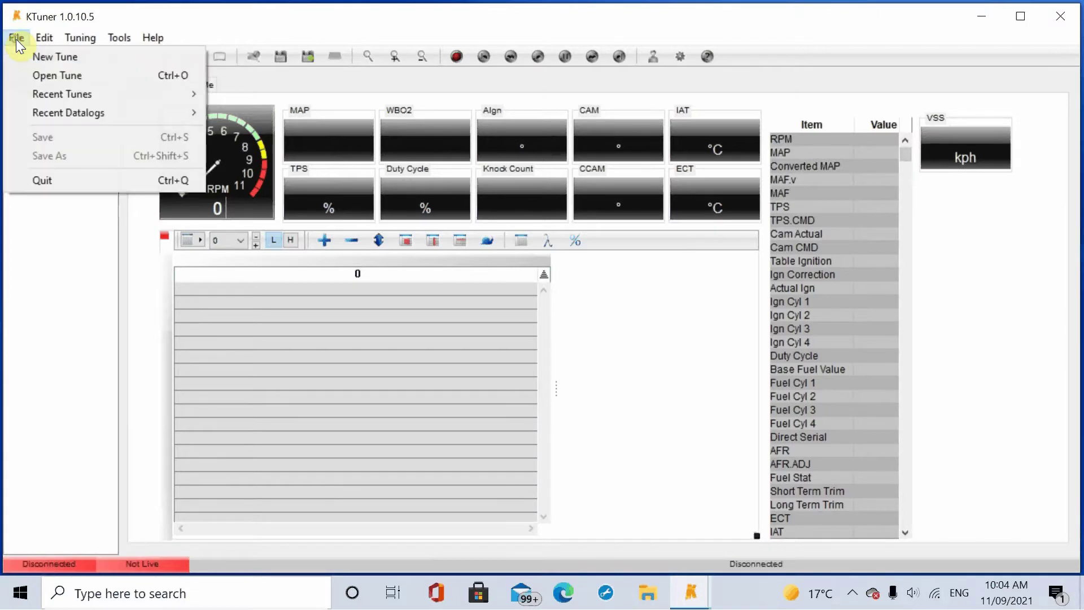
pyautogui.click(37, 60)
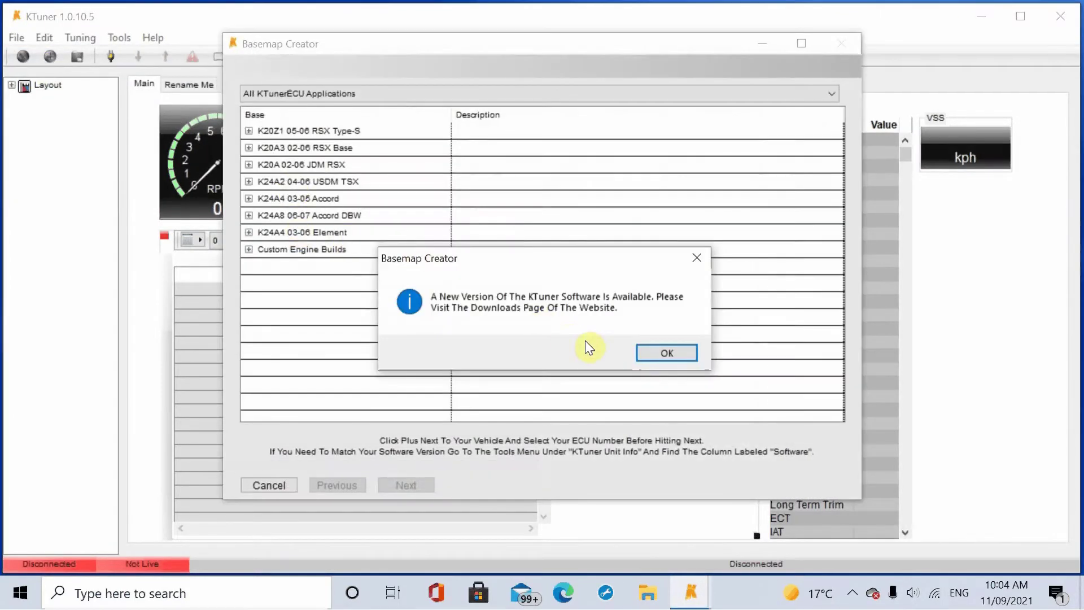
pyautogui.click(657, 350)
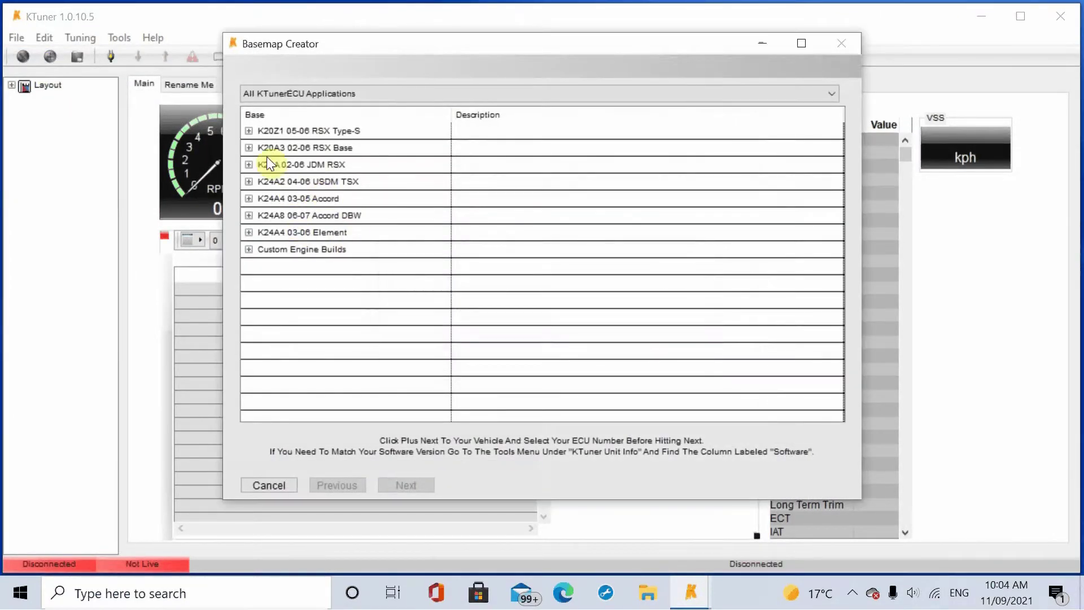
pyautogui.click(248, 182)
pyautogui.click(311, 216)
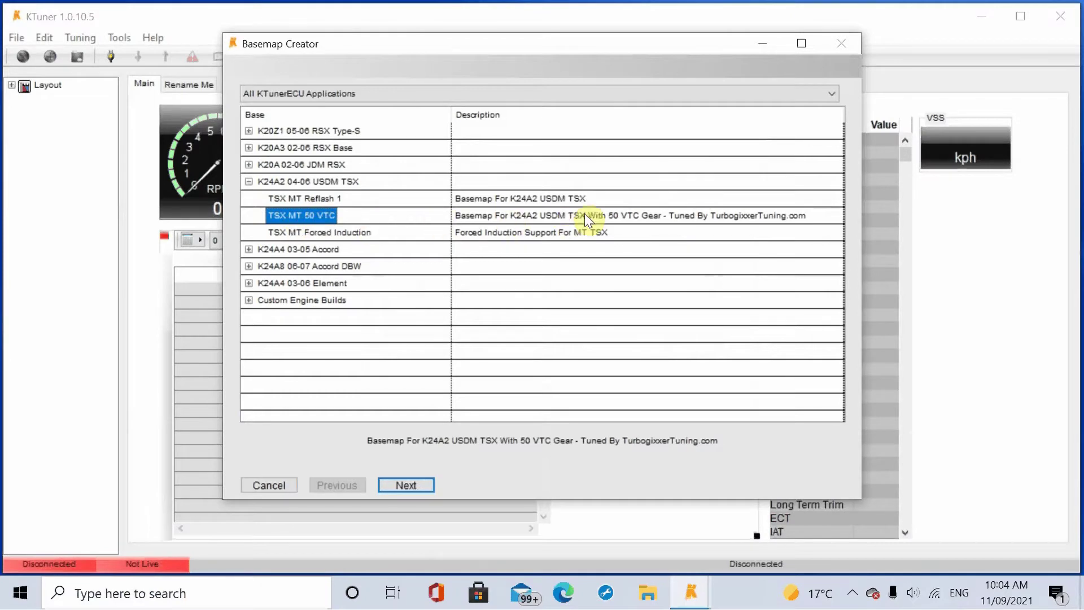
pyautogui.click(407, 485)
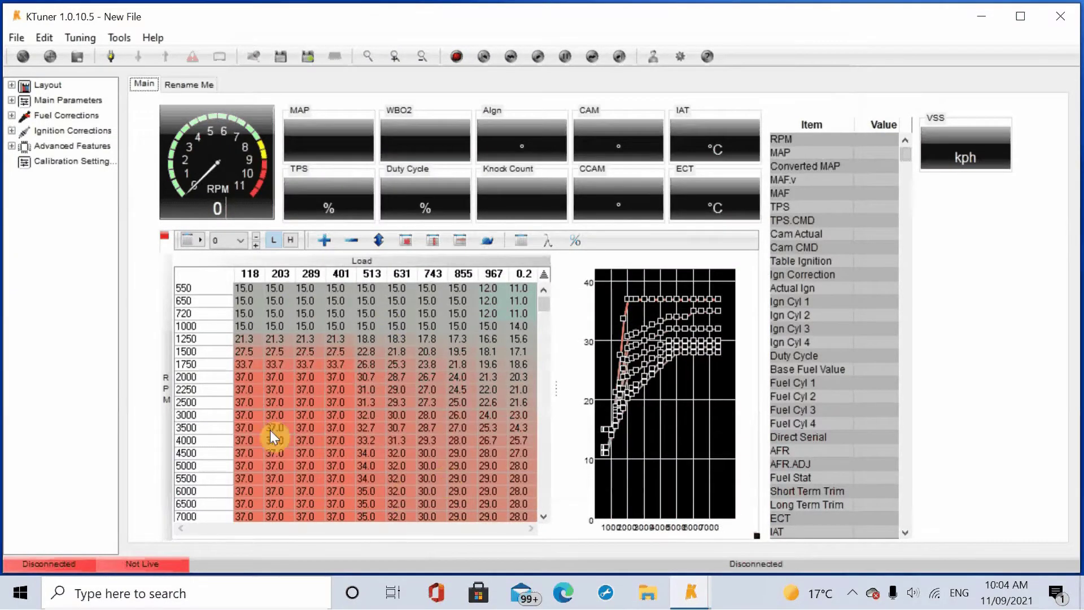
# Show the Ignition table and compare its low-cam (L) and high-cam (H) maps, finishing on the low-cam map
pyautogui.click(194, 238)
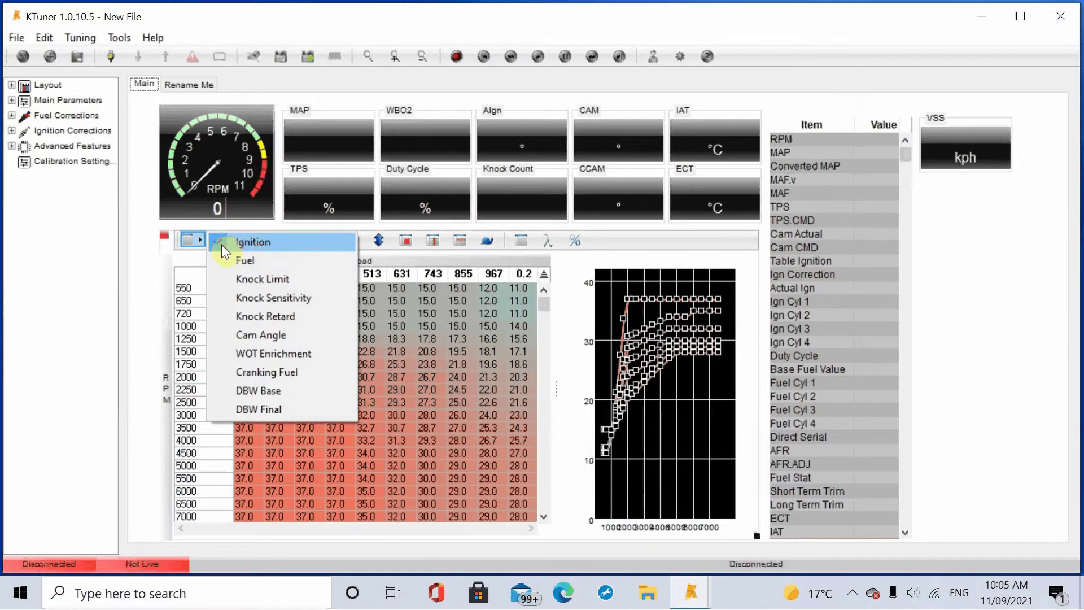
pyautogui.click(252, 242)
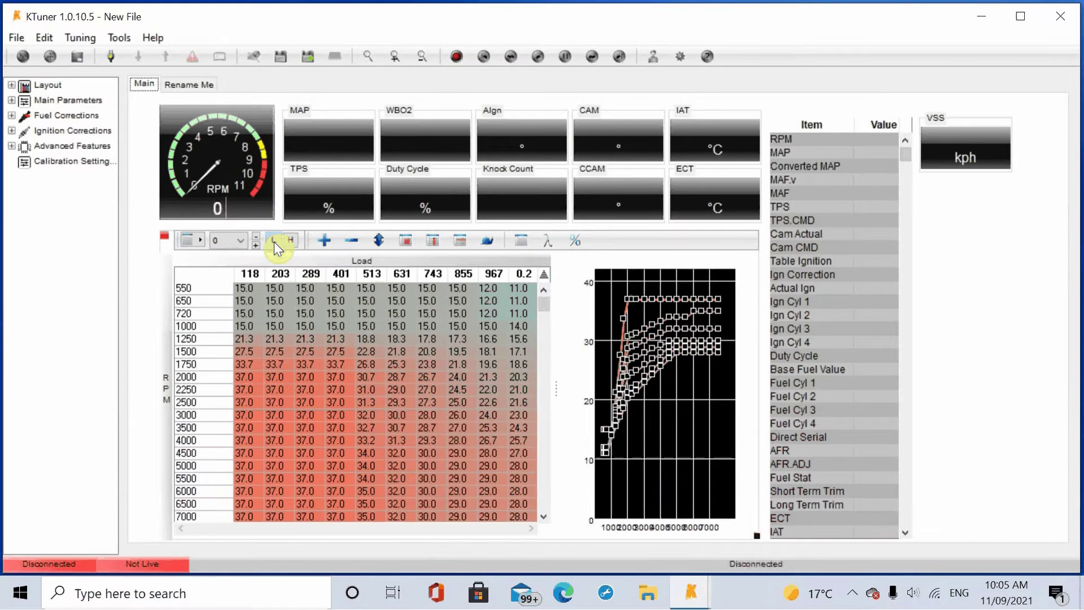
pyautogui.click(293, 241)
pyautogui.click(275, 240)
pyautogui.click(289, 242)
pyautogui.click(275, 241)
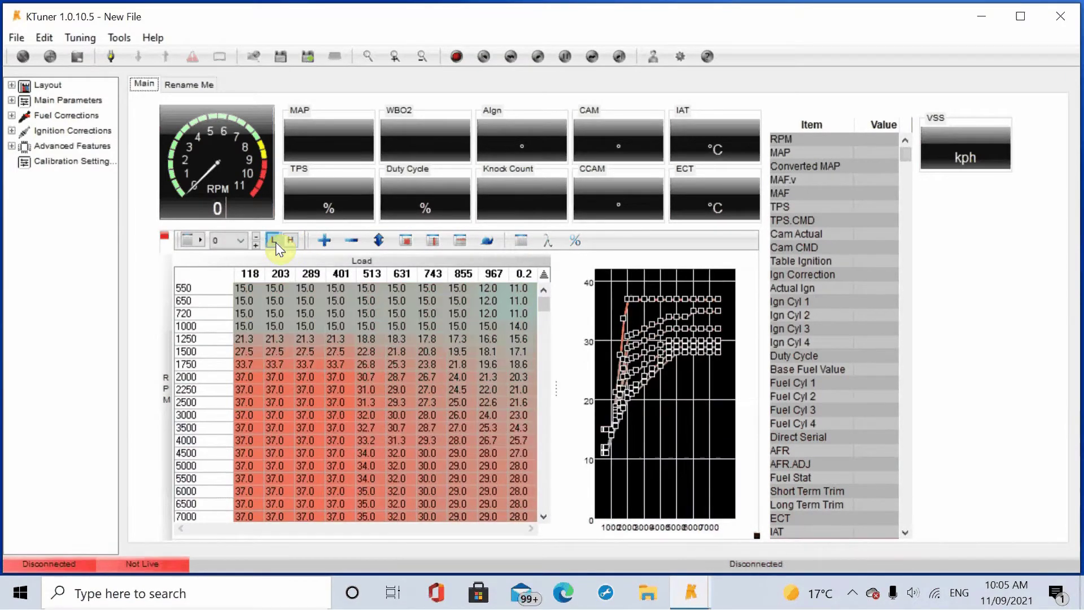
# Copy the entire low-cam Ignition table from the TSX tune and paste it over the RSX tune's Ignition table
pyautogui.click(261, 313)
pyautogui.hotkey('ctrl', 'a')
pyautogui.hotkey('ctrl', 'c')
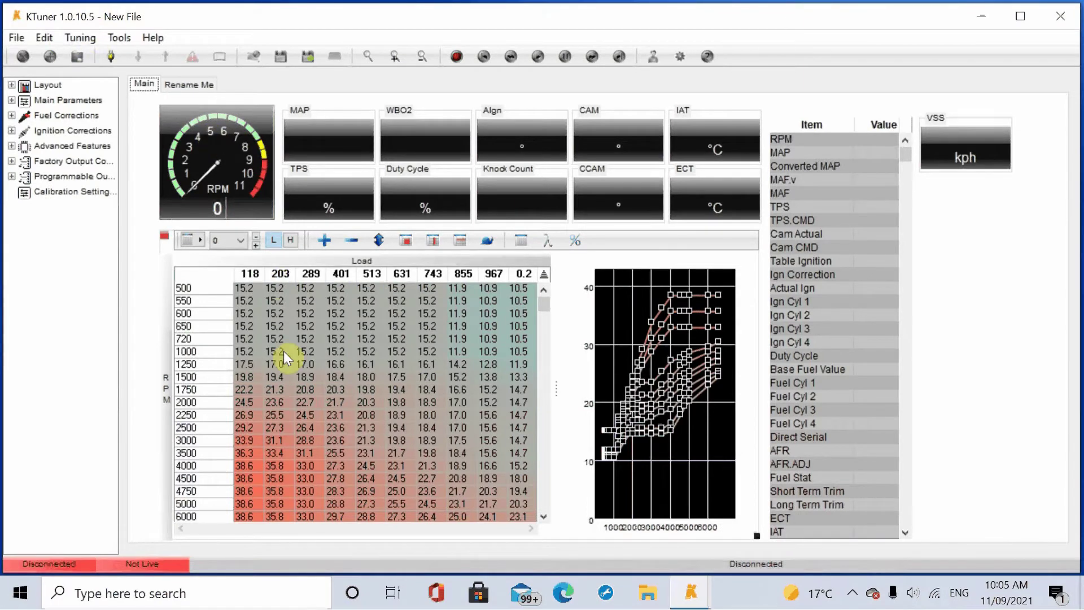
pyautogui.click(255, 302)
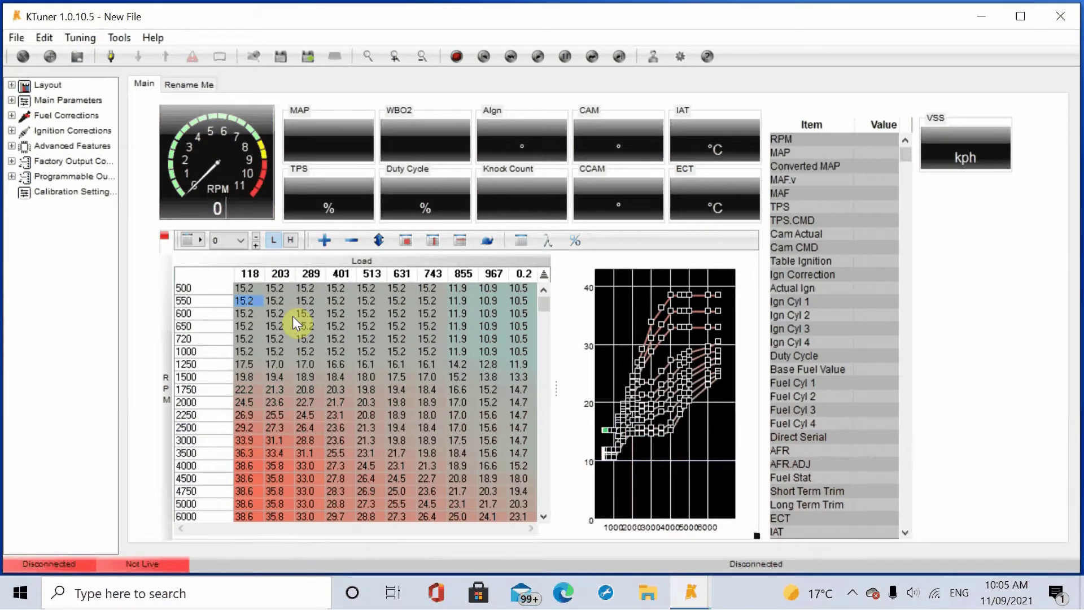
pyautogui.hotkey('ctrl', 'a')
pyautogui.hotkey('ctrl', 'v')
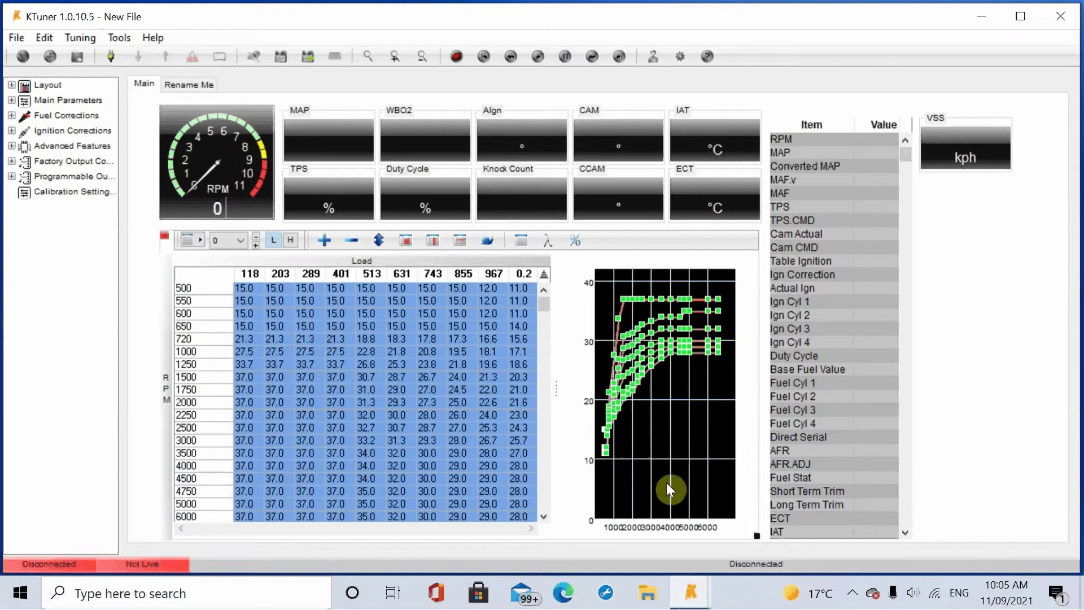
# Compare the RPM rows of the Ignition tables in the TSX and RSX tunes down to their last rows
pyautogui.click(692, 593)
pyautogui.click(727, 533)
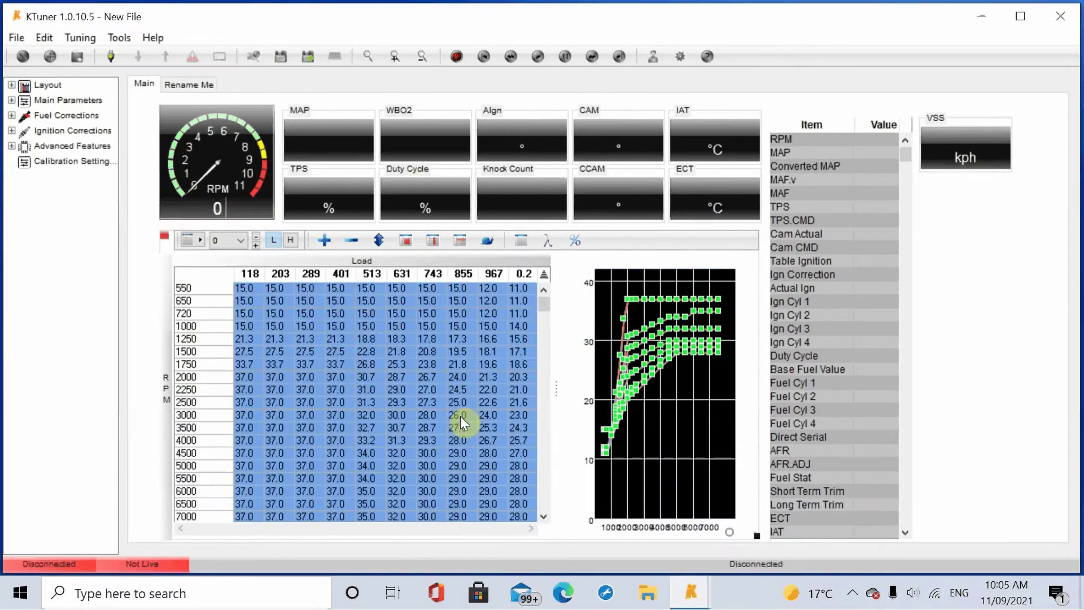
pyautogui.click(542, 501)
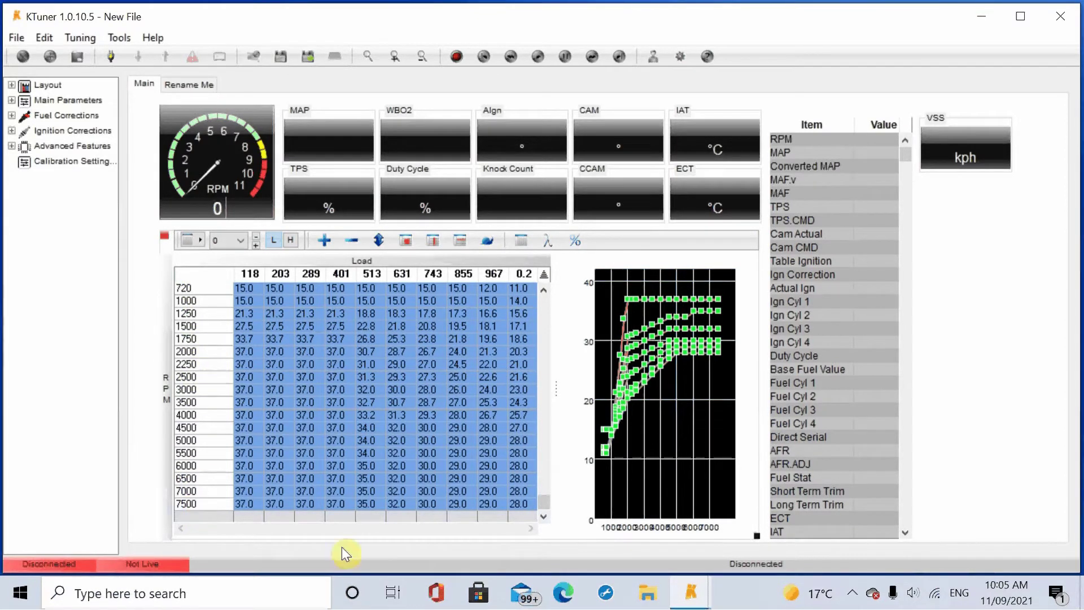
pyautogui.moveTo(677, 593)
pyautogui.click(632, 551)
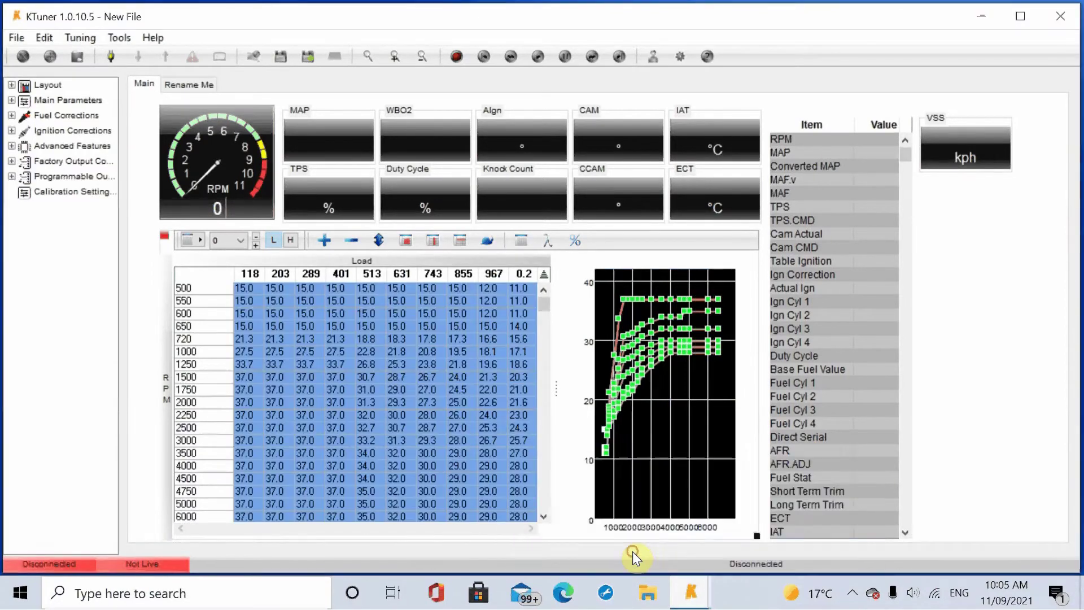
pyautogui.scroll(-1, 551, 492)
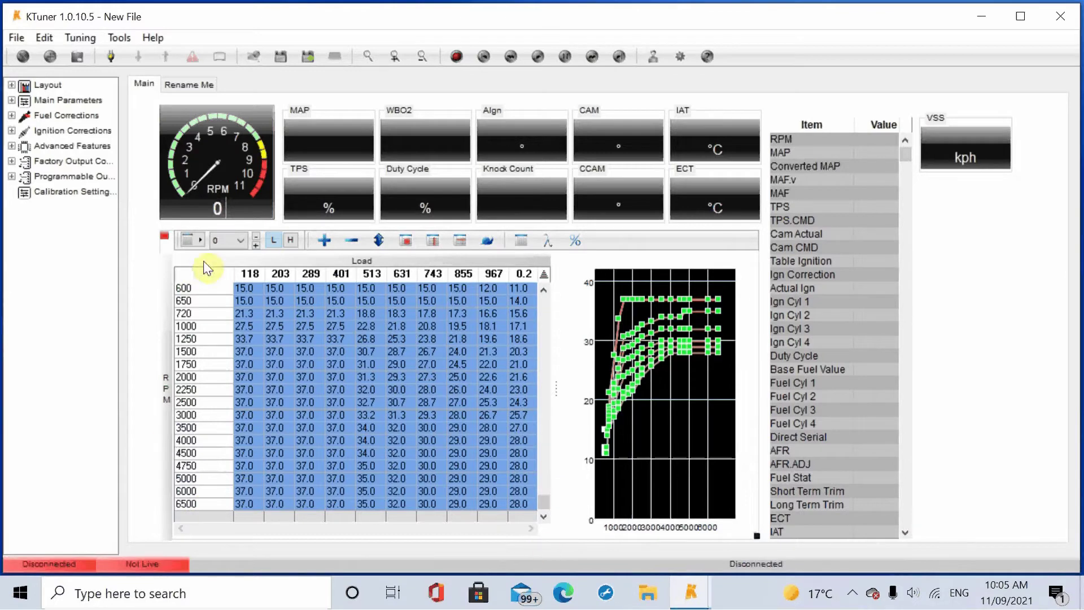
# Switch the RSX tune to the Fuel table and examine the available cam angles and other tables
pyautogui.click(247, 241)
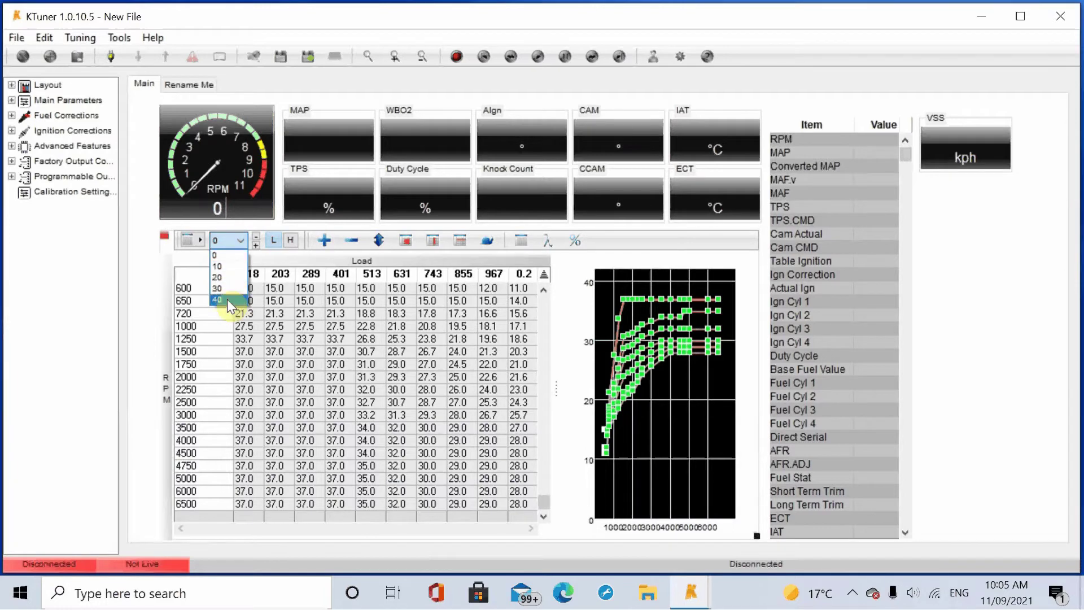
pyautogui.click(190, 237)
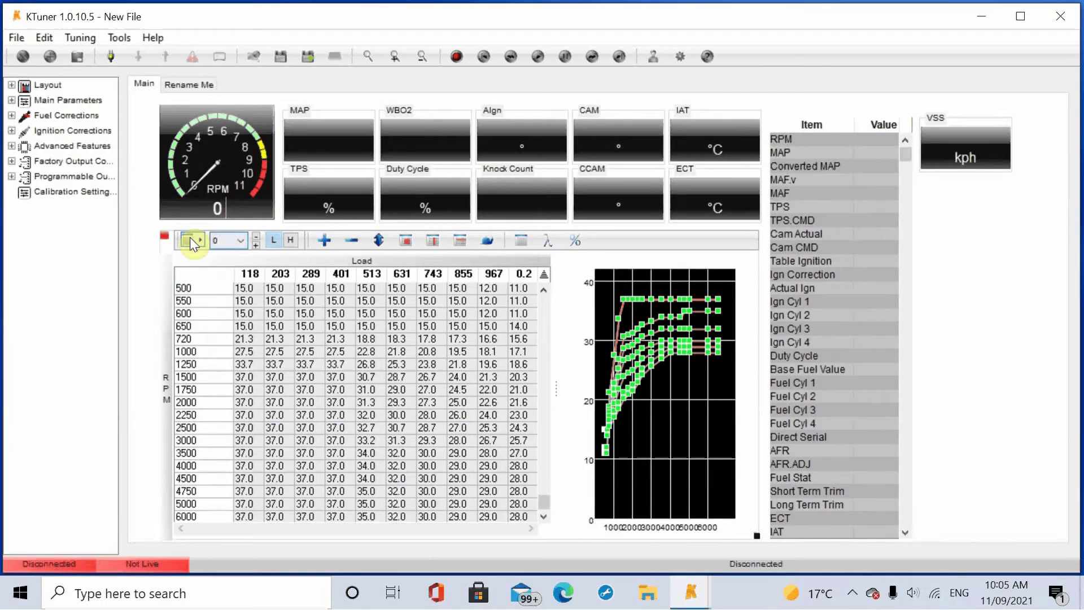
pyautogui.click(190, 238)
pyautogui.click(222, 259)
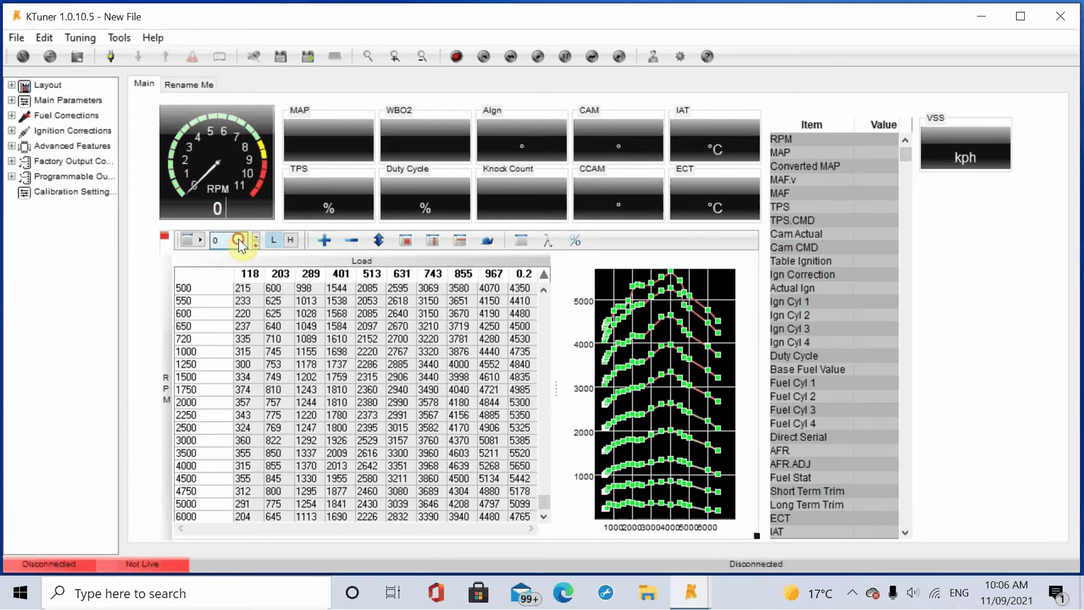
pyautogui.click(238, 239)
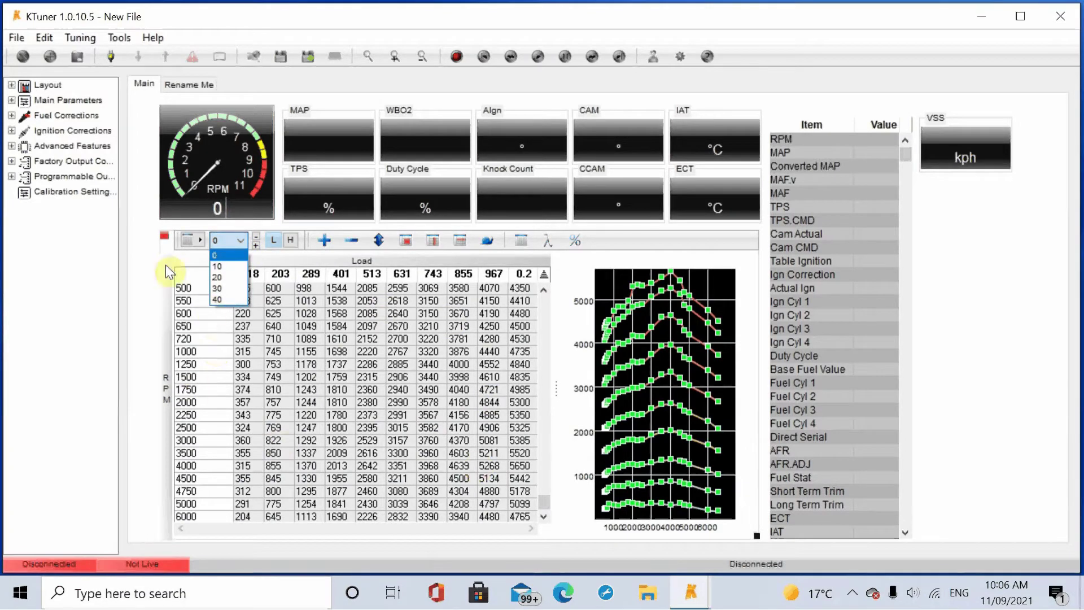
pyautogui.click(191, 239)
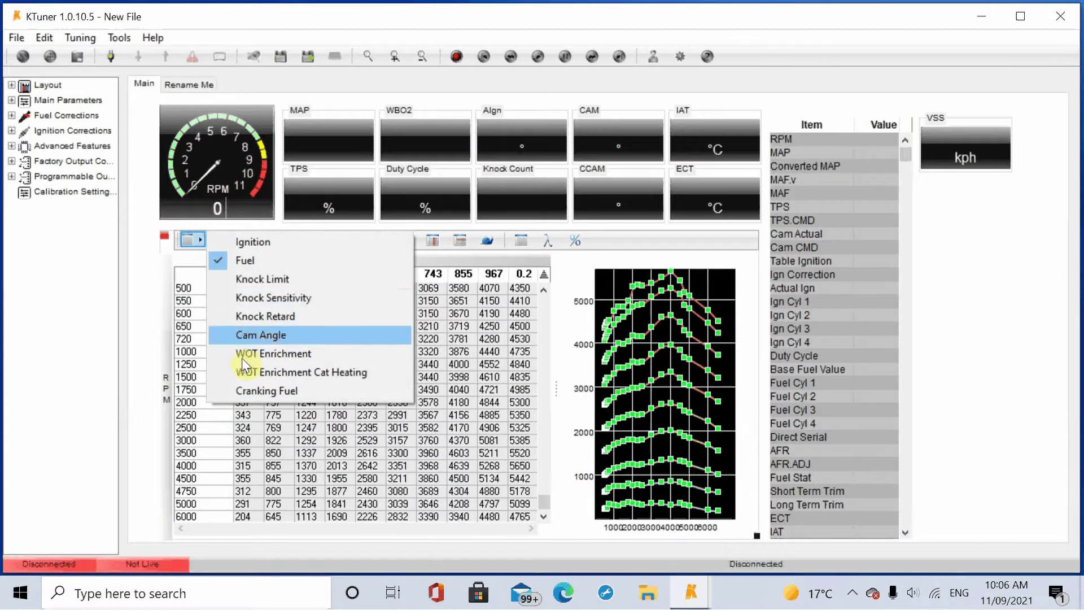
pyautogui.click(74, 237)
pyautogui.click(11, 100)
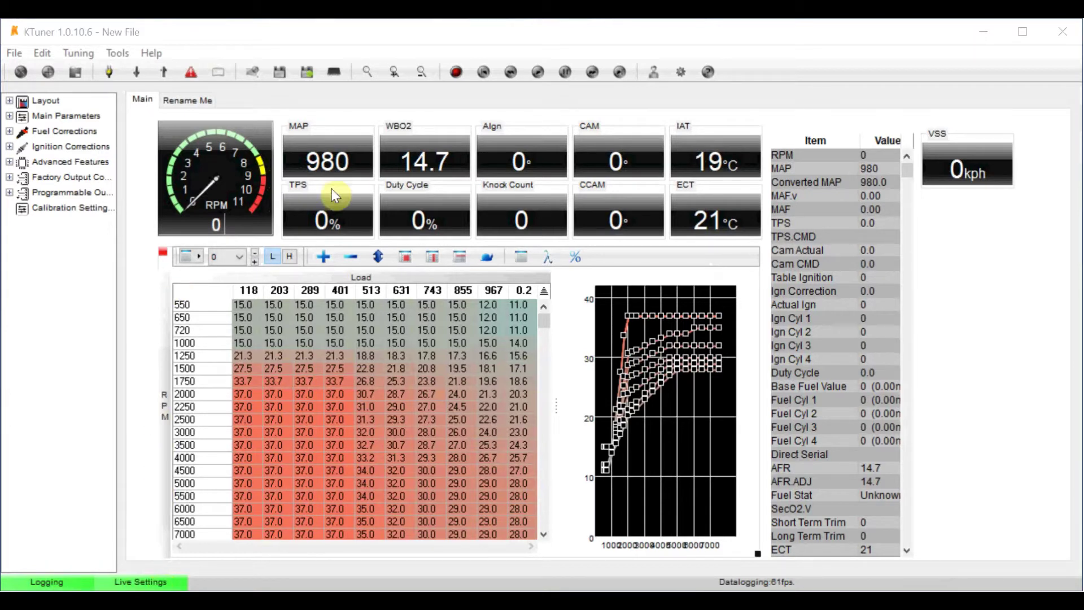
# Upload the tune to the ECU, confirming the erase warning and acknowledging the vehicle key-off and key-on prompts
pyautogui.click(163, 72)
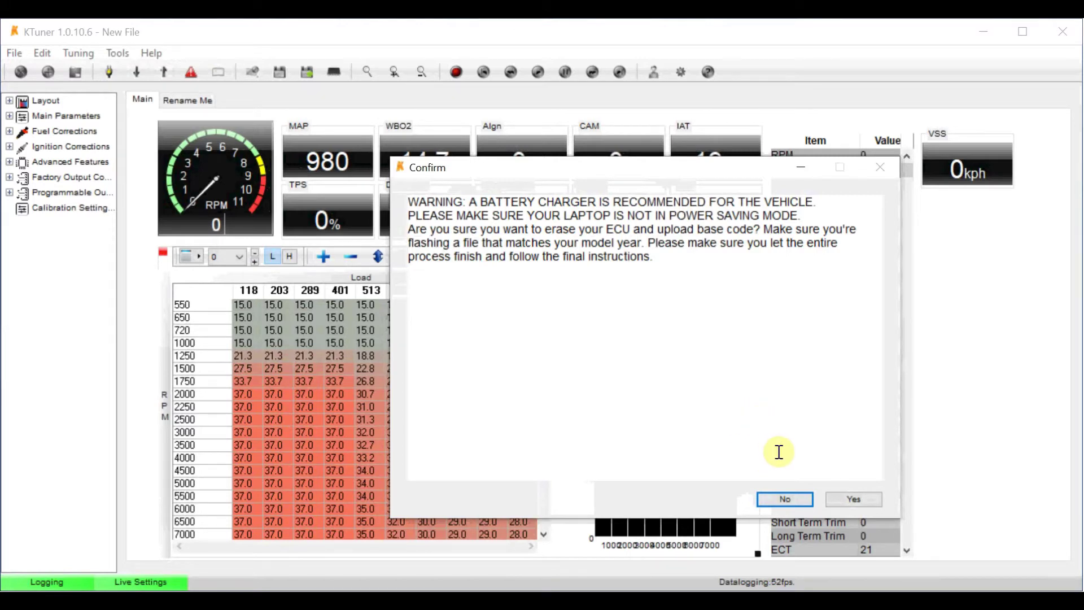
pyautogui.click(858, 503)
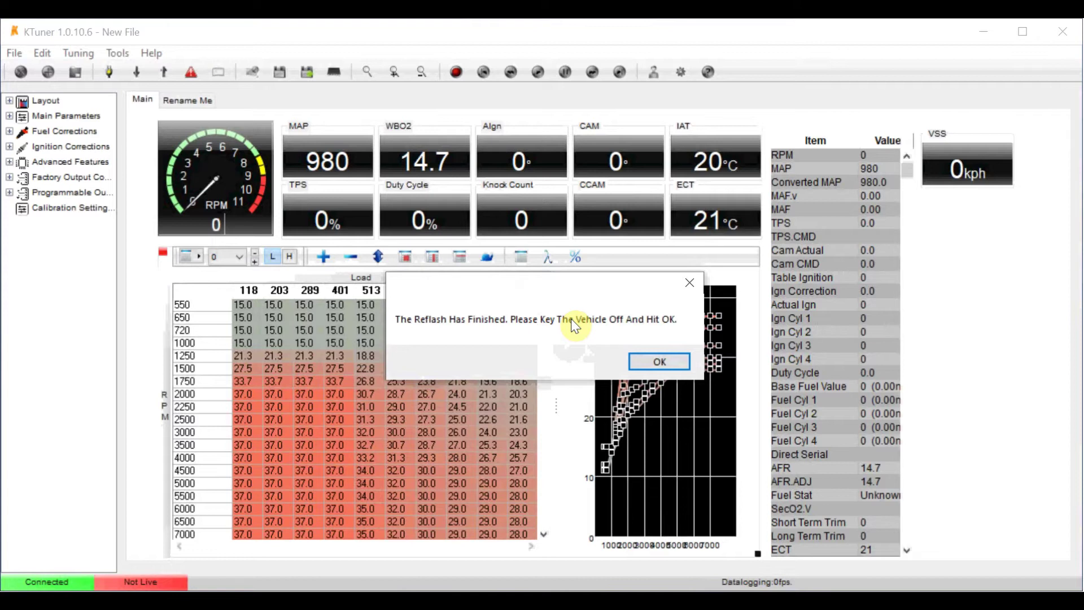
pyautogui.click(679, 368)
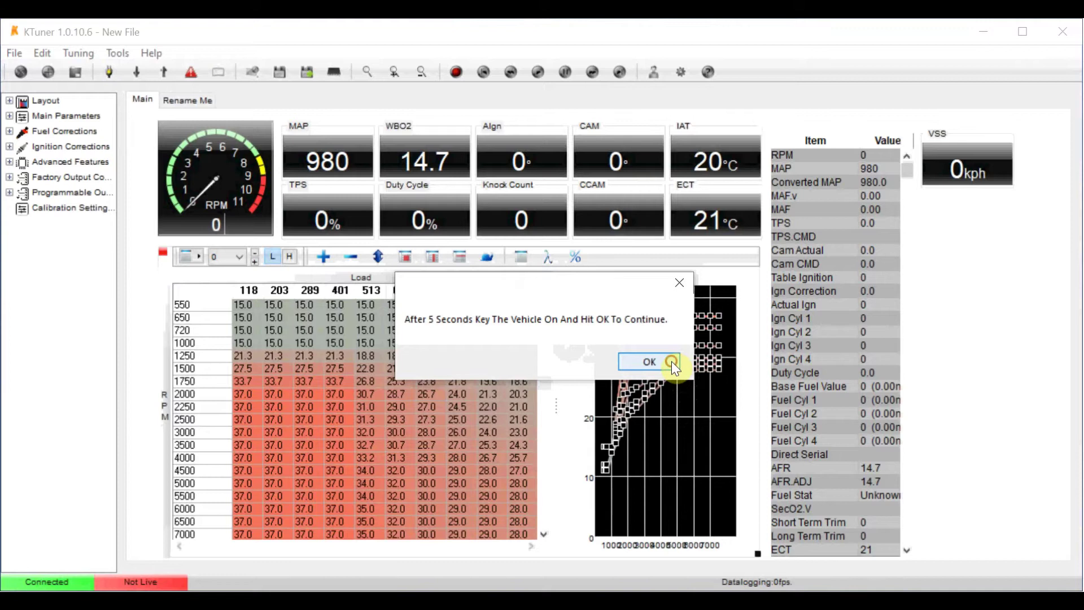
pyautogui.click(671, 362)
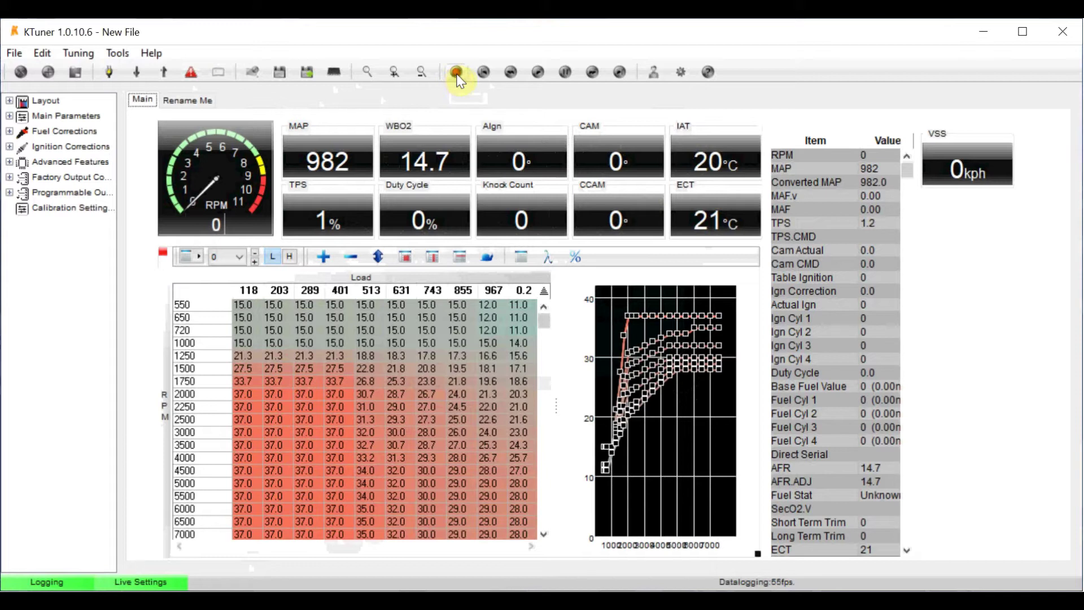
# Look over the commands for recording, opening and saving a datalog
pyautogui.click(457, 75)
pyautogui.click(67, 52)
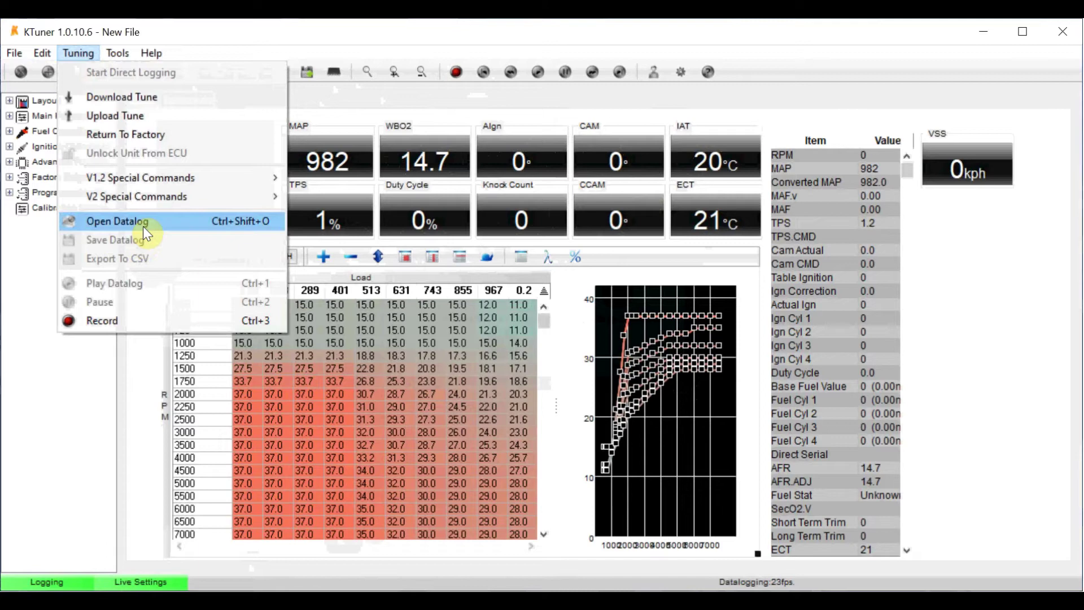
pyautogui.click(398, 102)
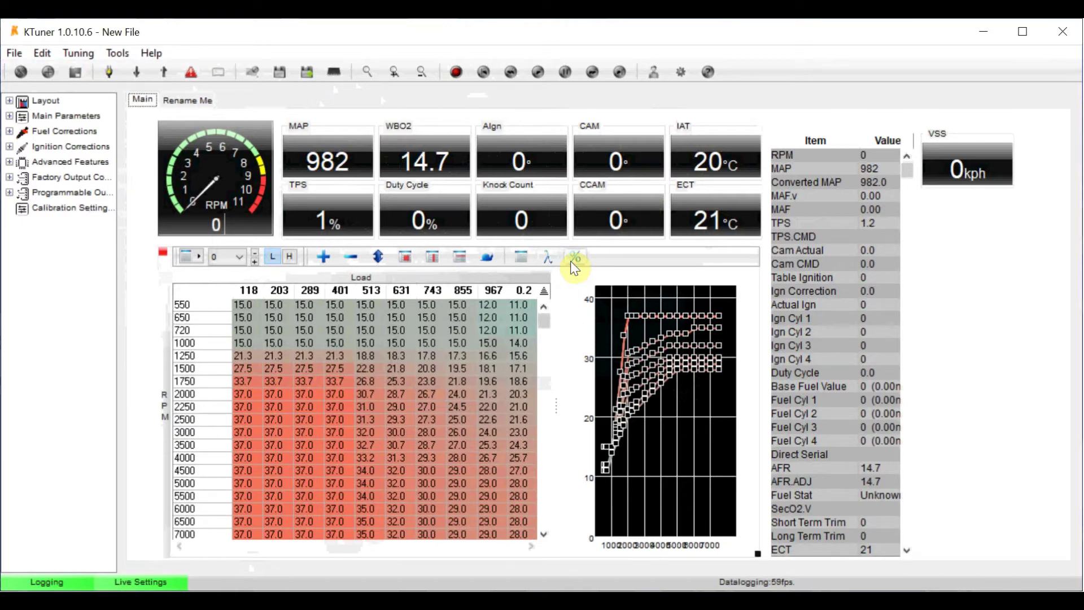
# Display the Fuel table and activate its percentage (%) function
pyautogui.click(192, 257)
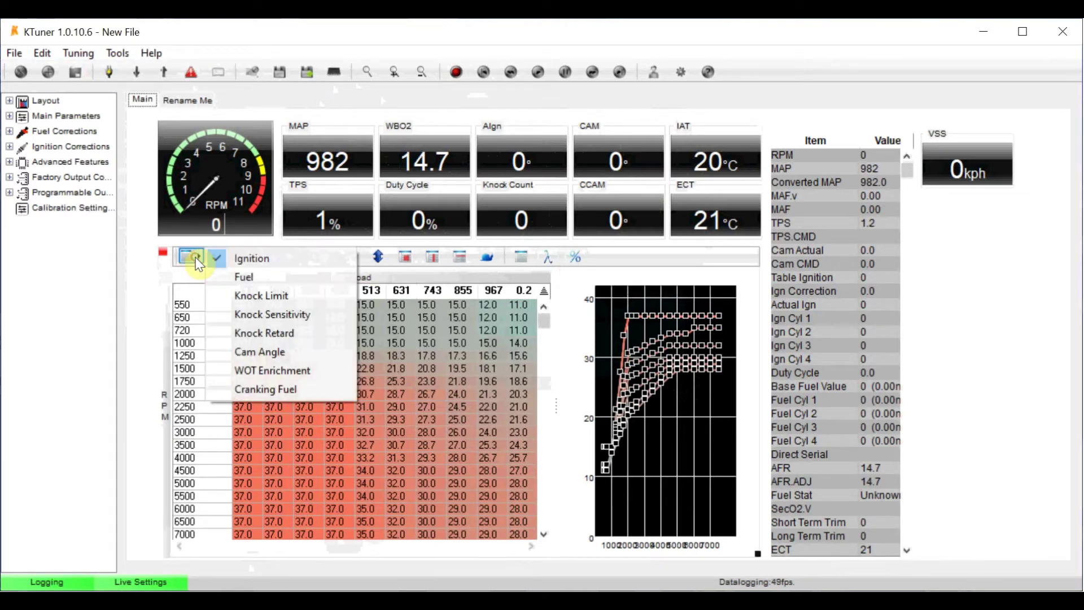
pyautogui.click(225, 280)
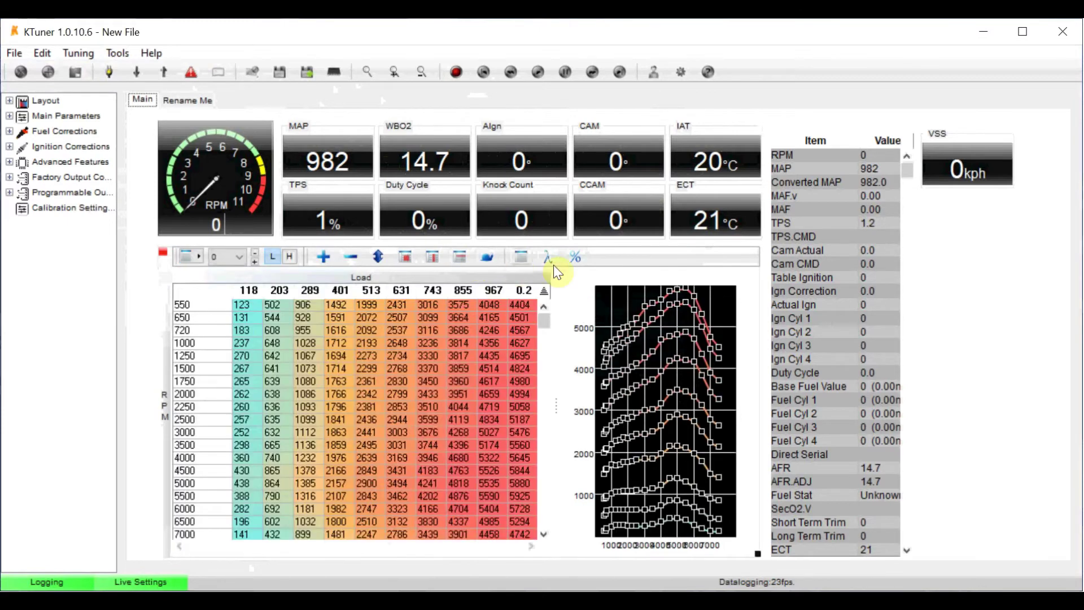
pyautogui.click(579, 258)
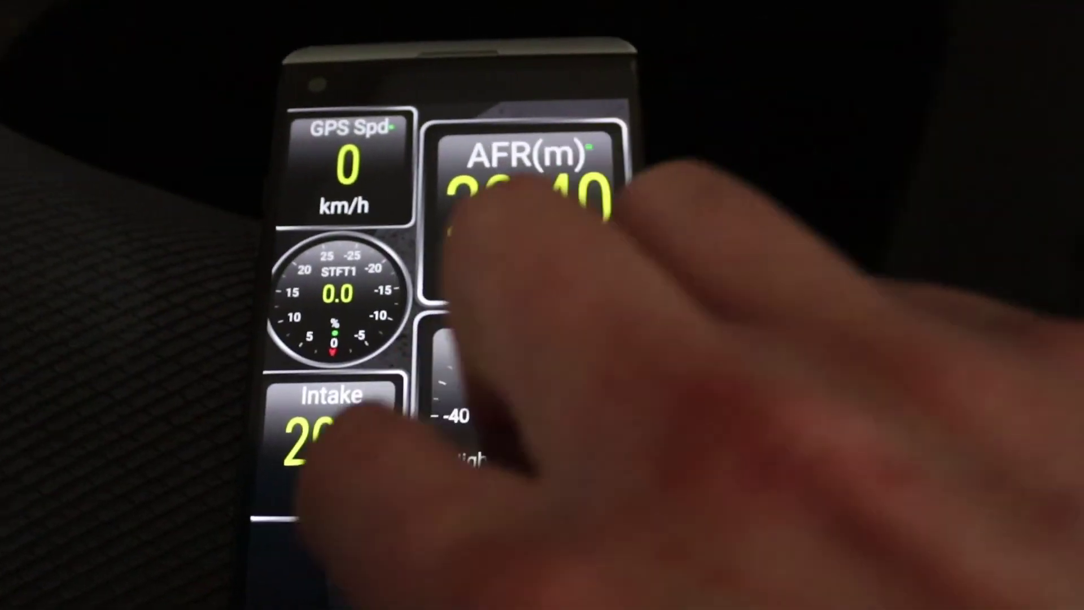
pyautogui.moveTo(496, 206); pyautogui.dragTo(654, 181)
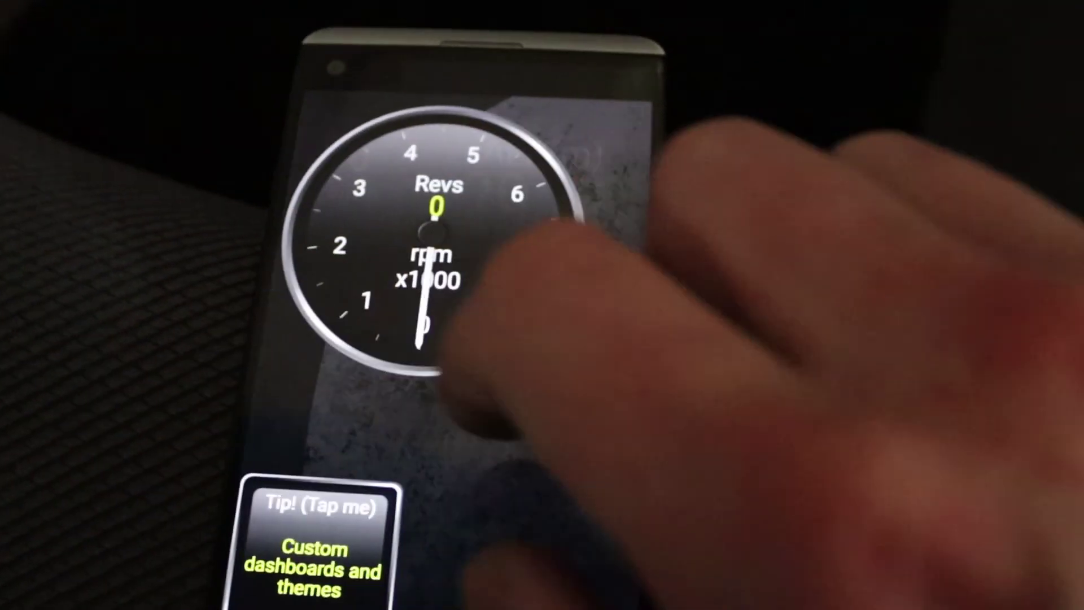